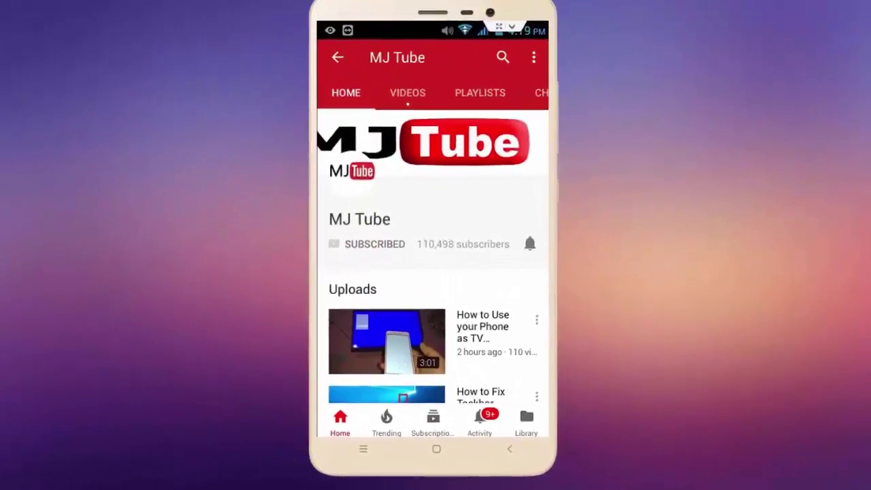
# Step: Tap the bell on the MJ Tube channel to get all notifications, then return home
pyautogui.click(530, 244)
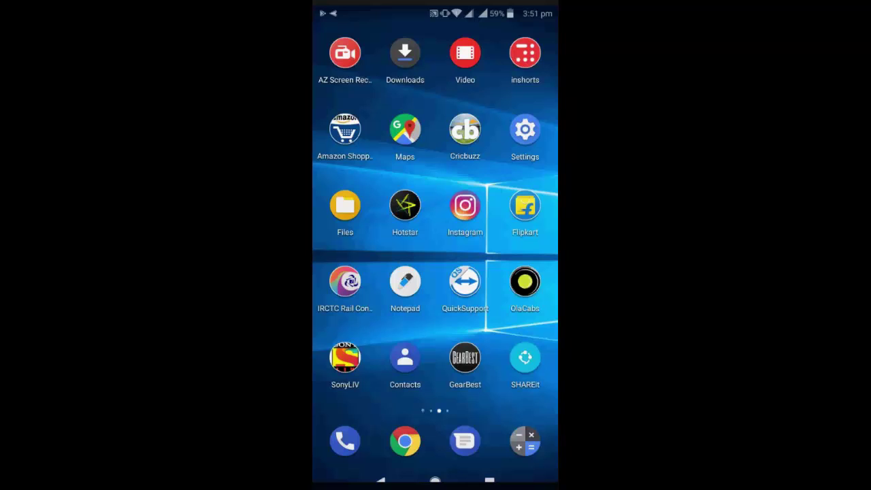
# Step: Go to Settings > Wireless & networks > Wi-Fi and choose Modify network for DIGISOL
pyautogui.click(525, 130)
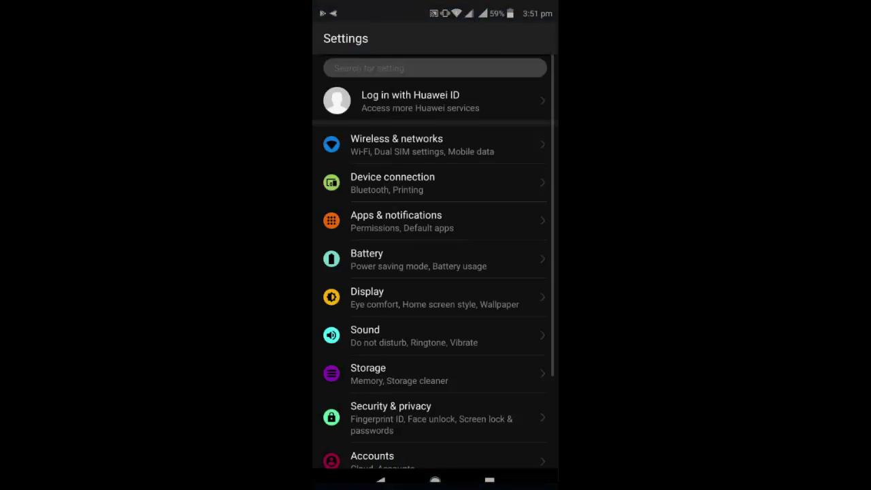
pyautogui.click(468, 143)
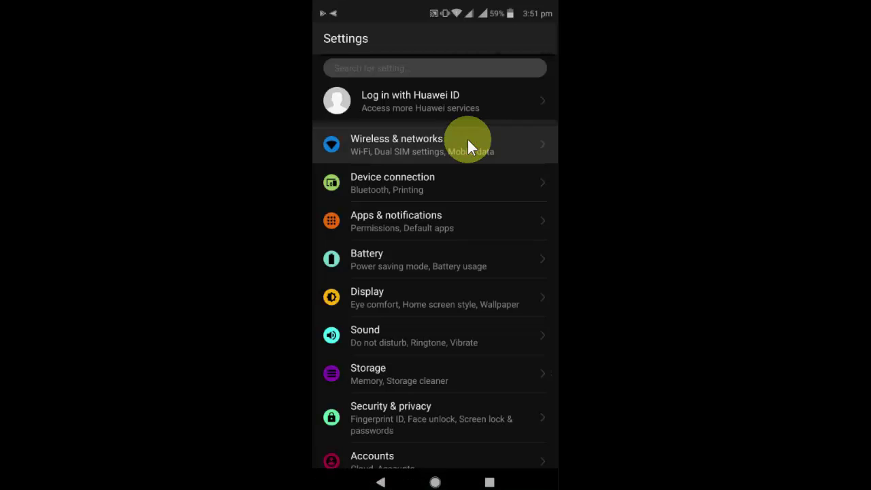
pyautogui.click(468, 142)
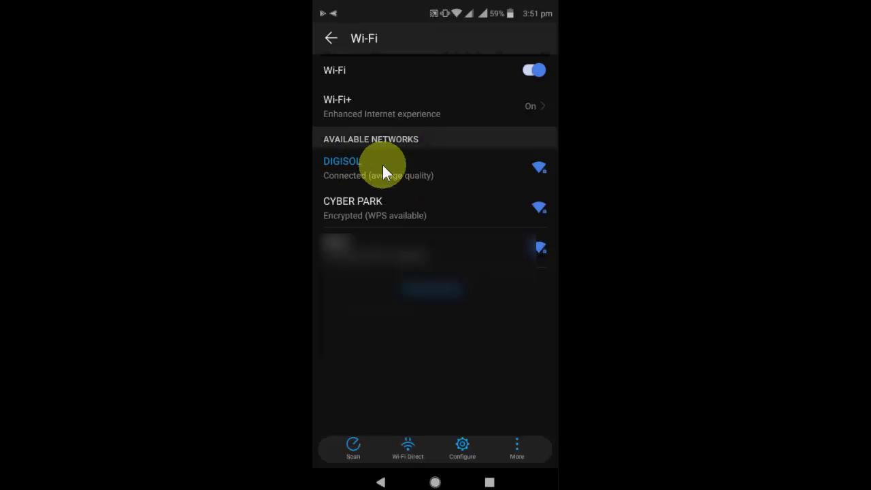
pyautogui.click(384, 172)
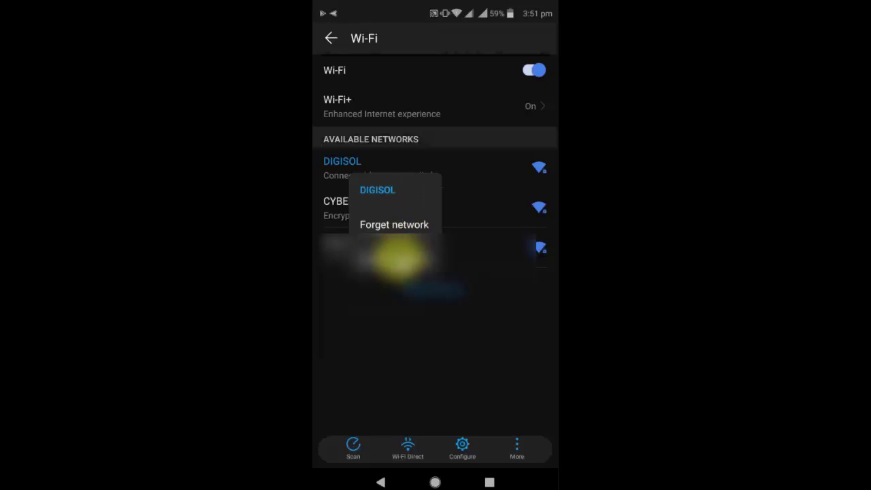
pyautogui.click(400, 257)
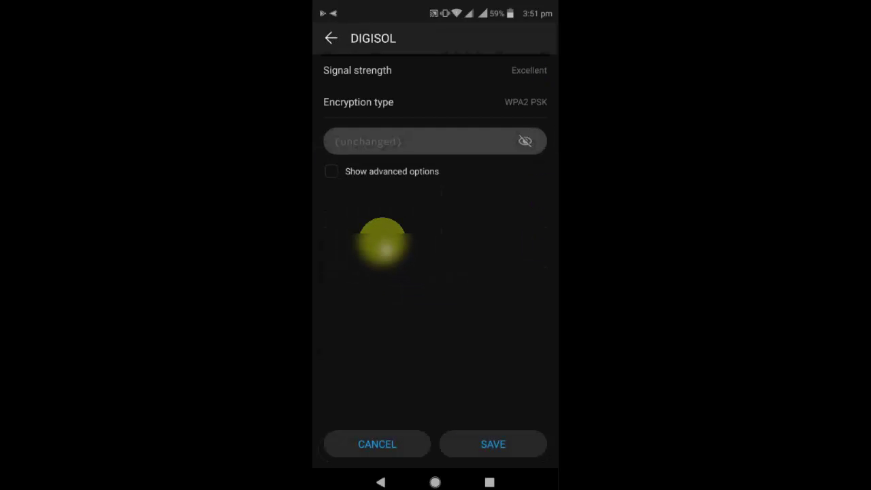
# Step: Show advanced options and switch DIGISOL's IP settings to Static
pyautogui.click(325, 174)
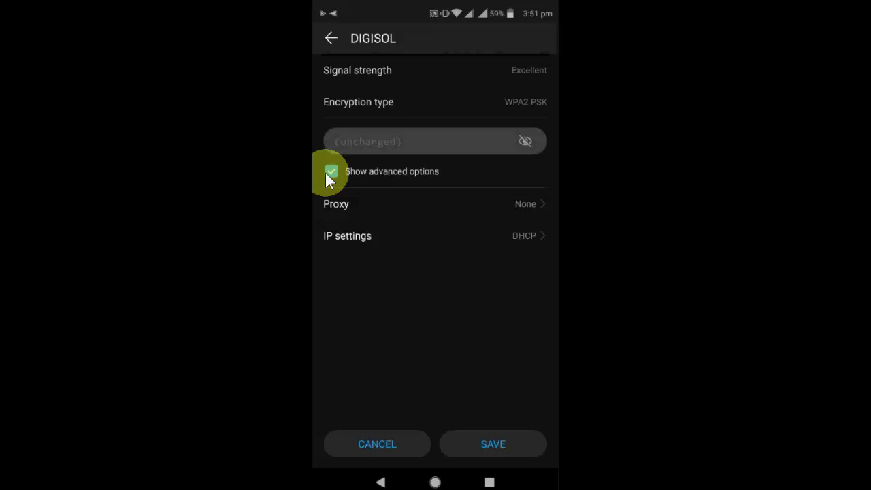
pyautogui.click(380, 238)
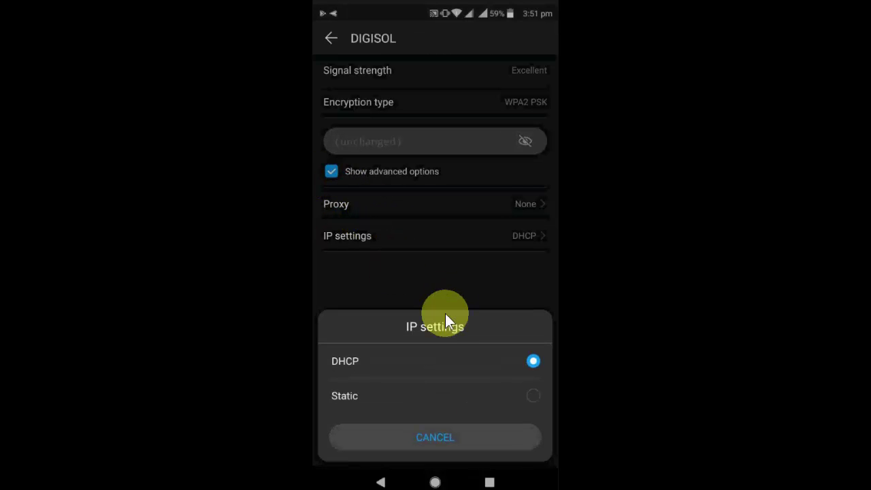
pyautogui.click(405, 398)
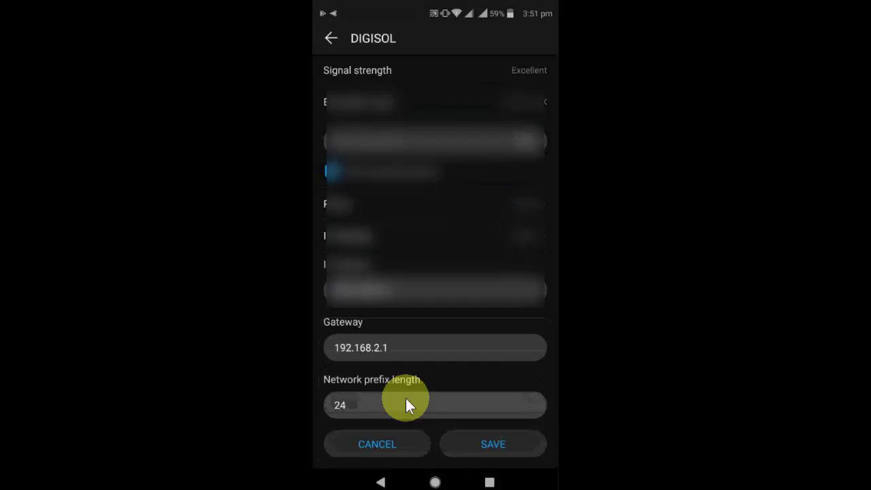
# Step: Enter DNS 1 as 8.8.8.8 and DNS 2 as 8.8.4.4, then close the network settings
pyautogui.scroll(-4, 405, 398)
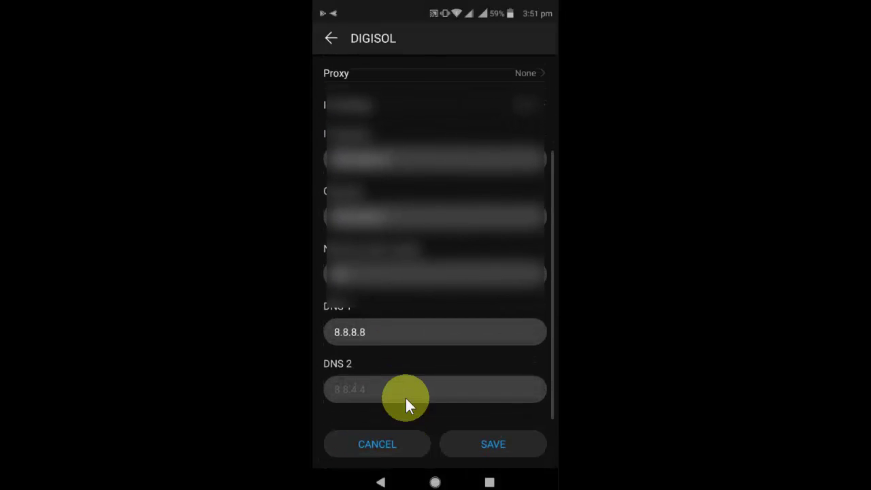
pyautogui.click(376, 339)
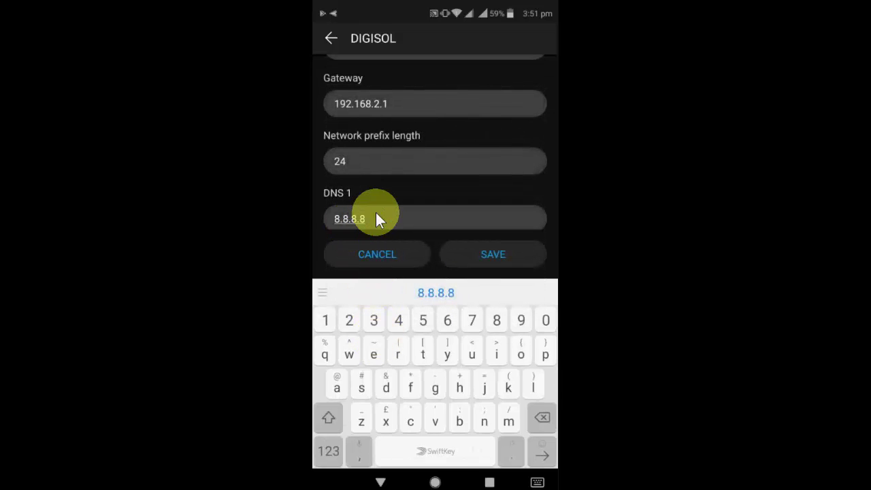
pyautogui.press('Tab')
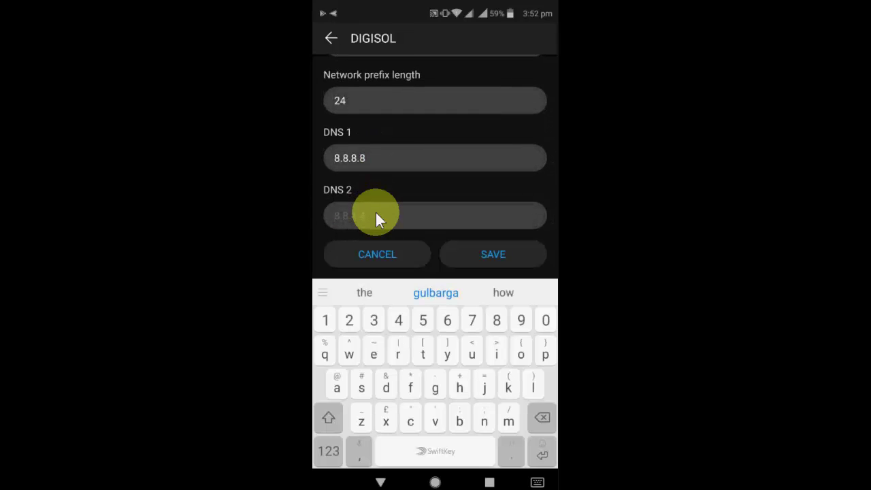
pyautogui.write('8.8')
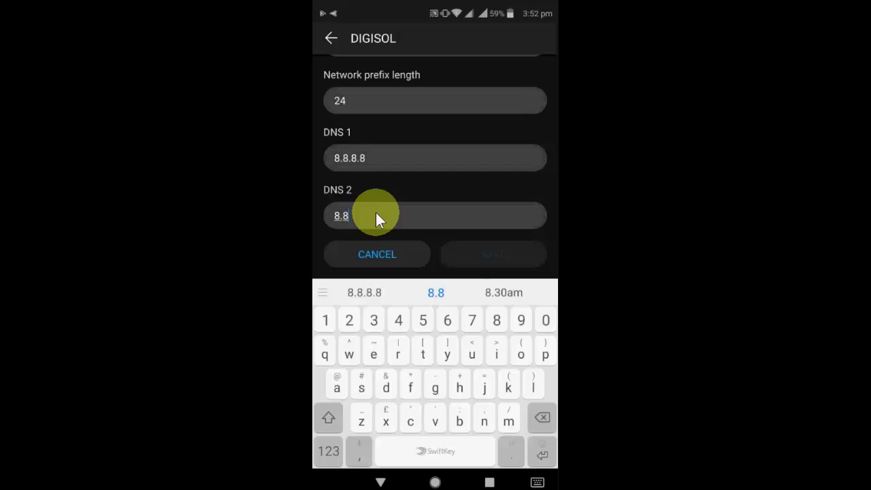
pyautogui.write('.4.4')
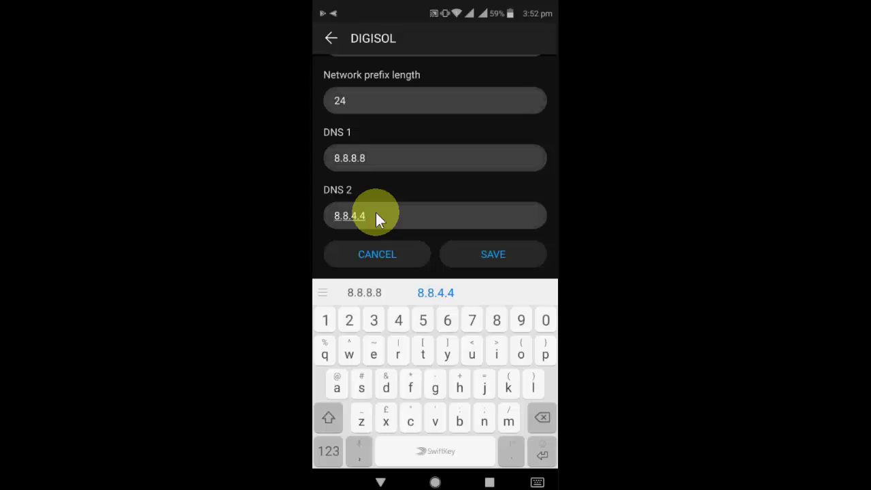
pyautogui.press('Escape')
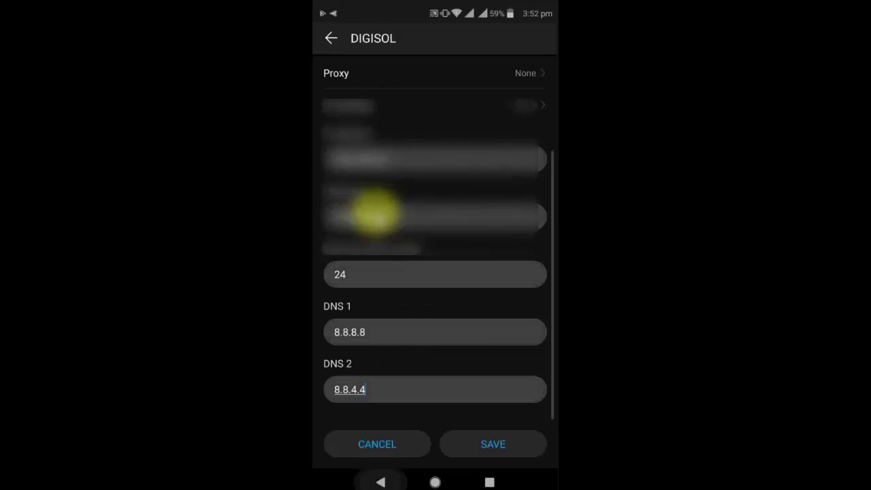
pyautogui.press('Escape')
pyautogui.press('Escape')
pyautogui.press('Escape')
pyautogui.press('Escape')
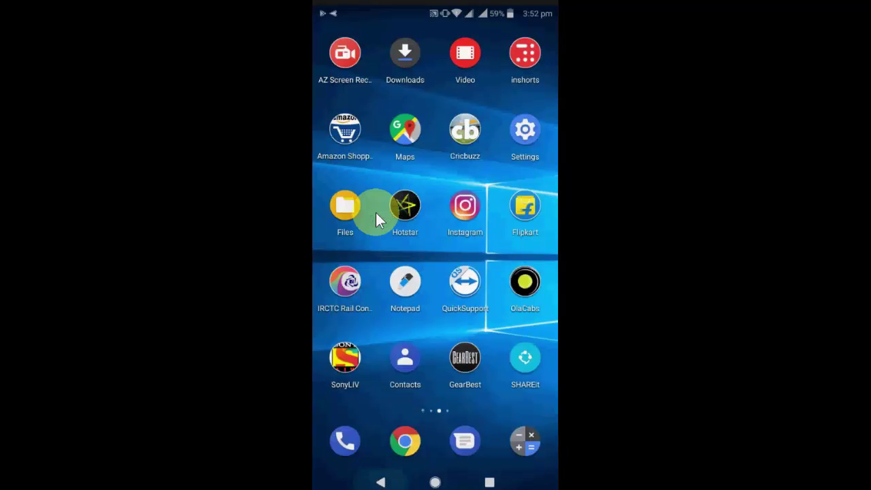
# Step: Open YouTube, view the avatar's Account panel, then return to the home screen
pyautogui.scroll(-1, 375, 212)
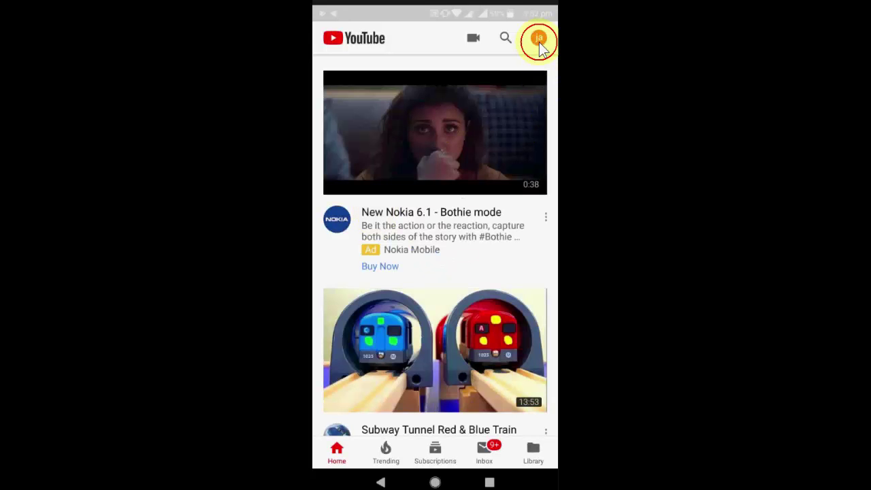
pyautogui.click(539, 39)
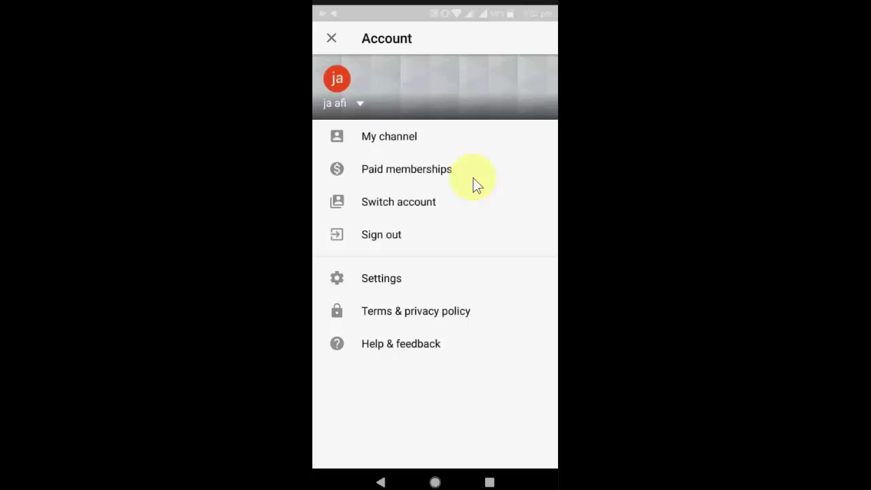
pyautogui.rightClick(382, 248)
pyautogui.rightClick(382, 248)
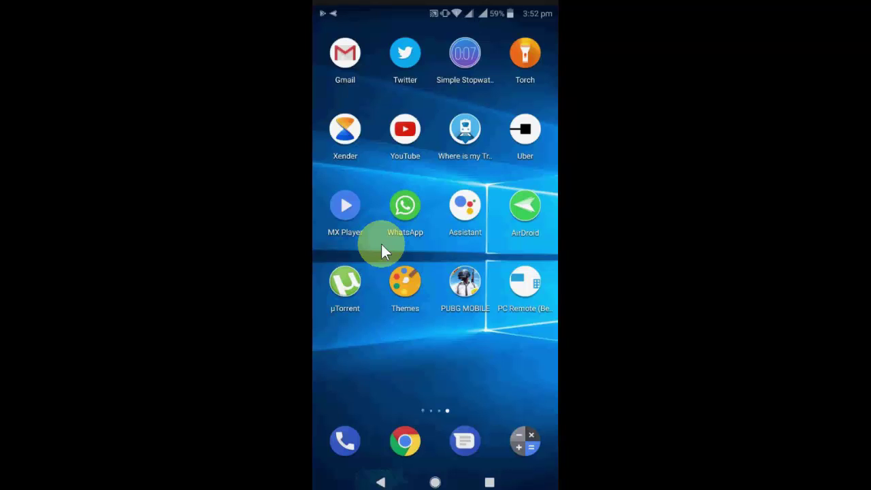
# Step: Open YouTube's app info under Apps & notifications
pyautogui.scroll(1, 382, 251)
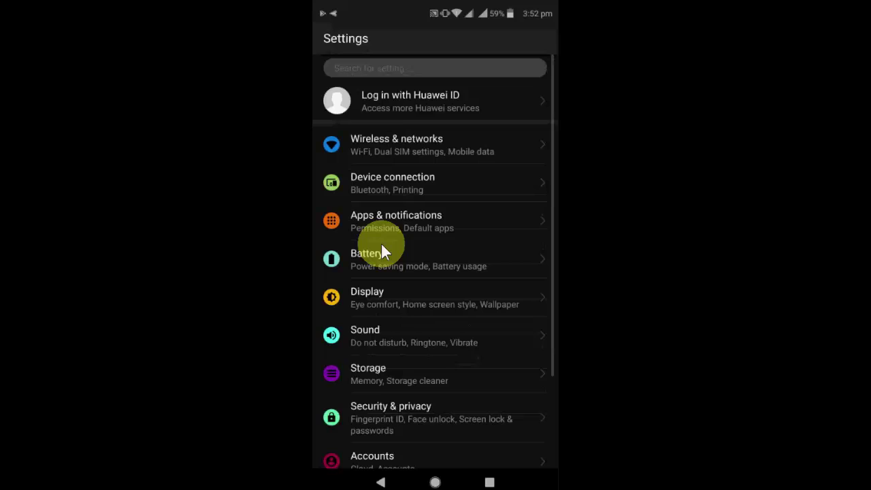
pyautogui.click(382, 248)
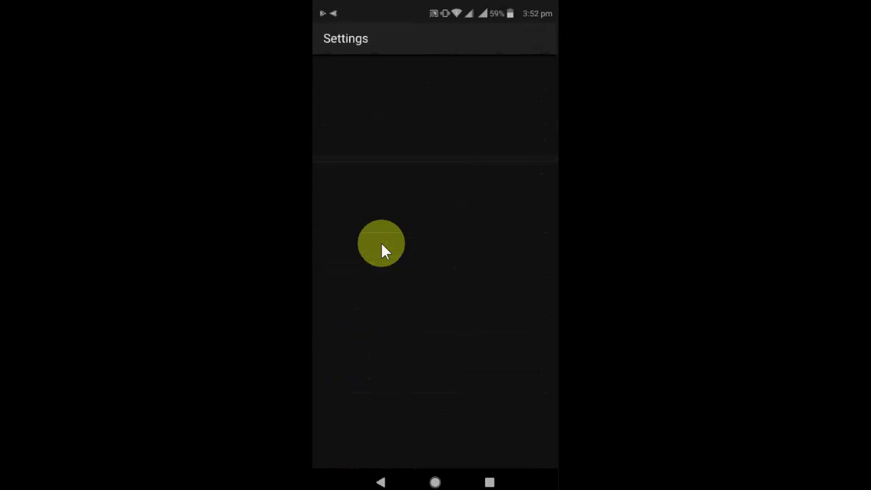
pyautogui.scroll(-15, 422, 180)
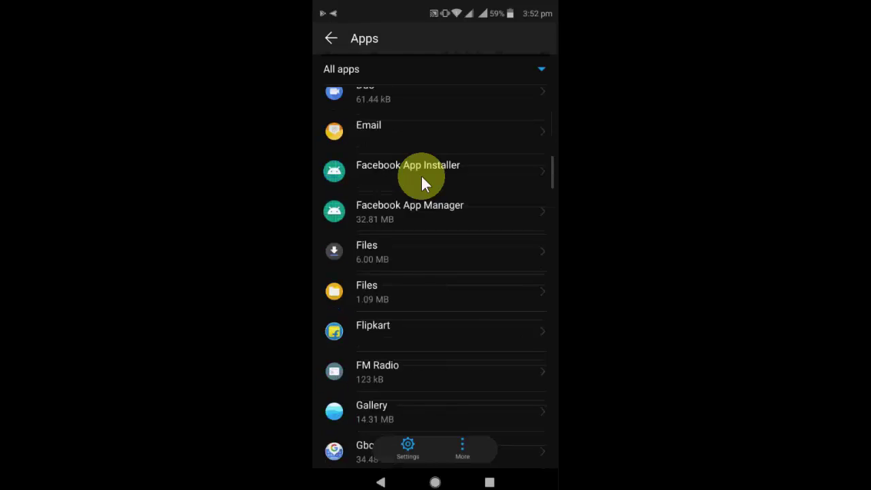
pyautogui.scroll(-15, 422, 178)
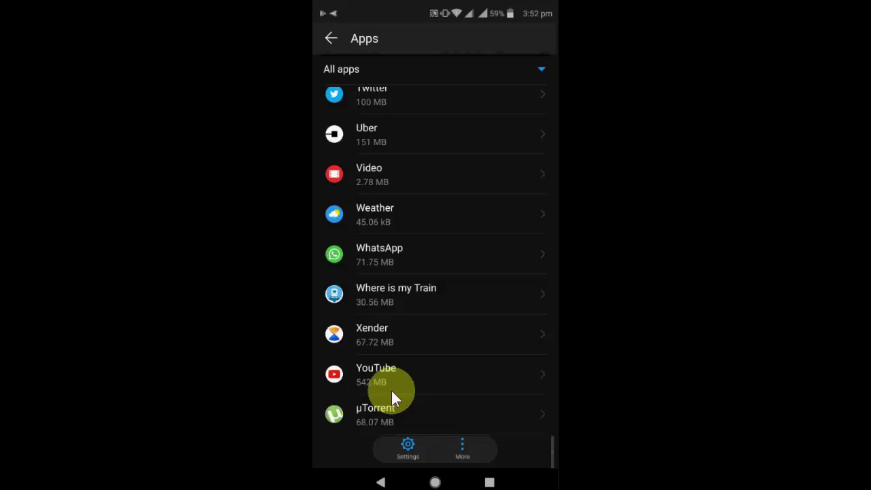
pyautogui.click(404, 374)
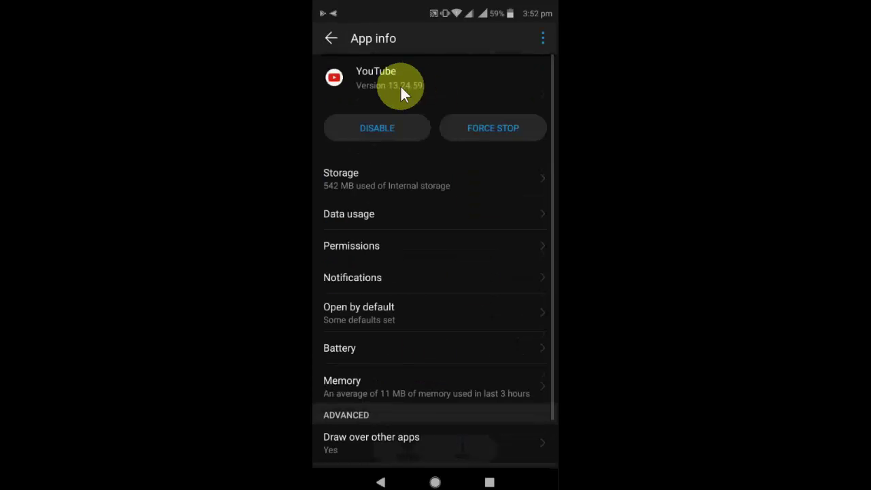
# Step: Clear YouTube's 349 MB cache and its app data, then return to the Apps list
pyautogui.click(398, 174)
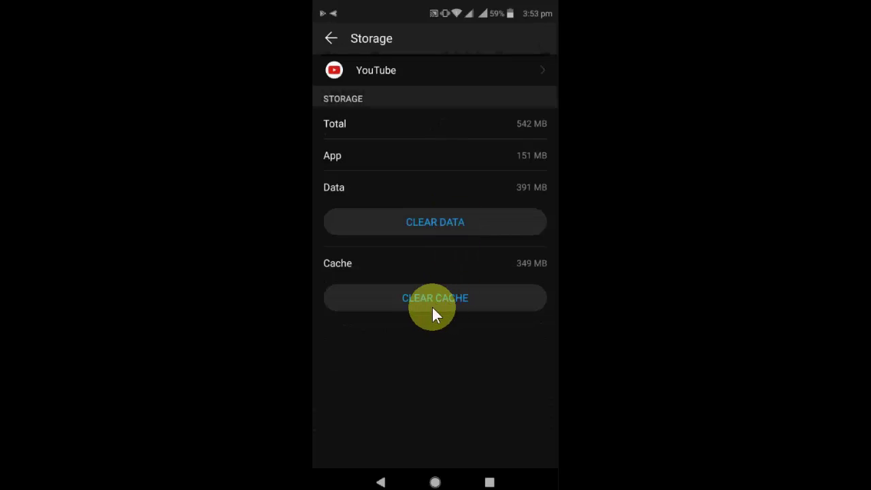
pyautogui.click(432, 302)
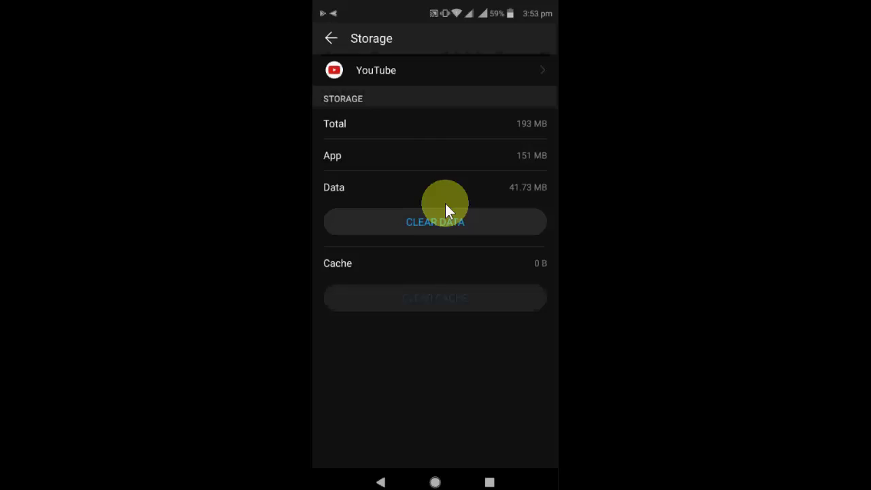
pyautogui.click(449, 225)
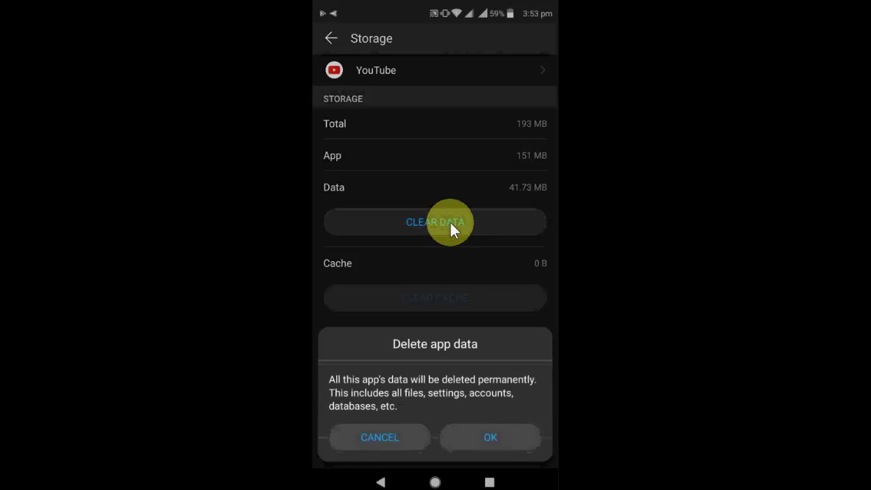
pyautogui.click(493, 202)
pyautogui.click(381, 482)
pyautogui.click(381, 481)
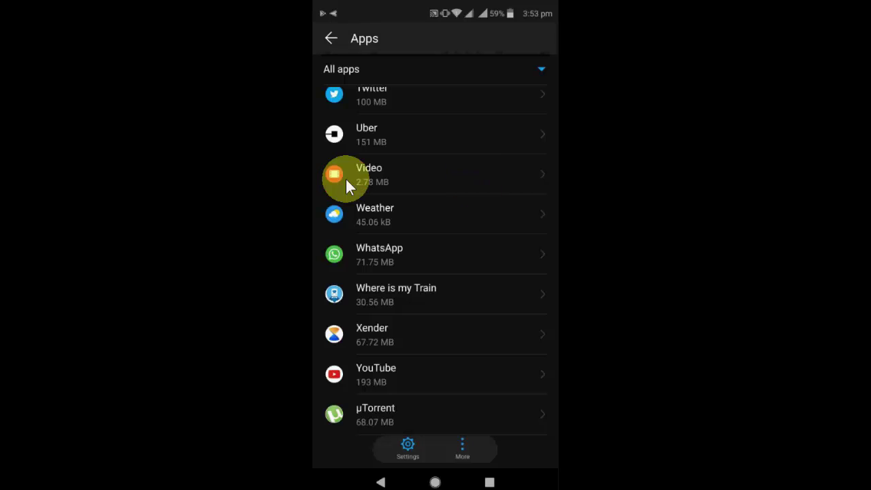
# Step: Find Google Play services in the Apps list and open its storage details
pyautogui.scroll(5, 346, 179)
pyautogui.scroll(7, 345, 177)
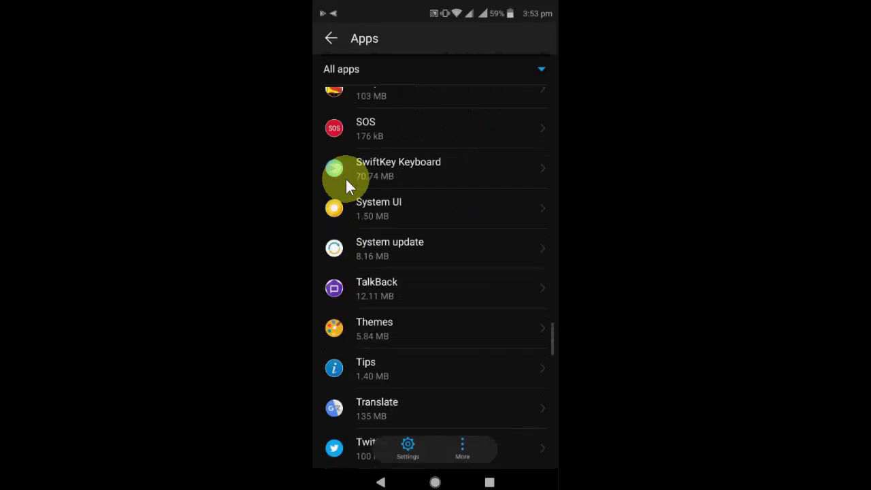
pyautogui.scroll(-12, 345, 177)
pyautogui.scroll(10, 345, 177)
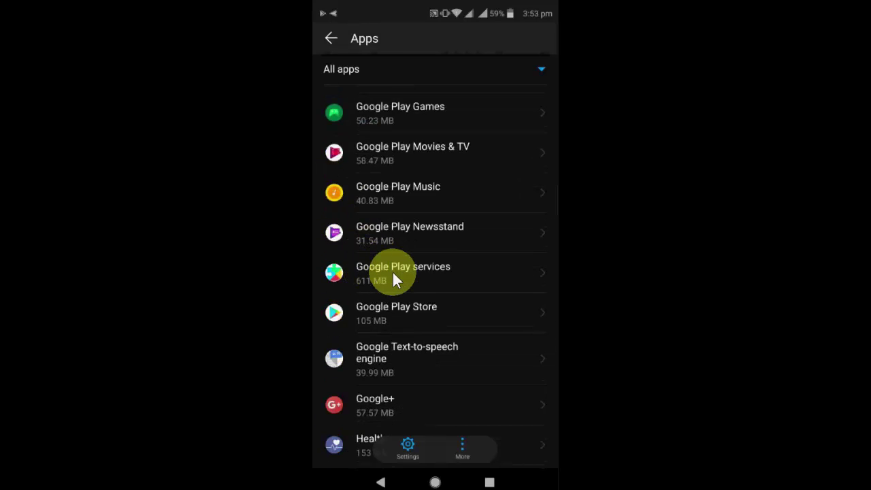
pyautogui.click(394, 279)
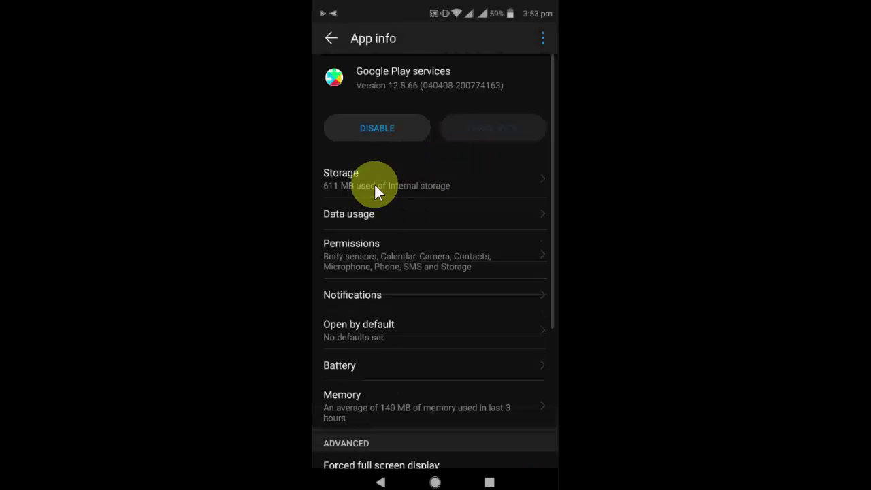
pyautogui.click(374, 183)
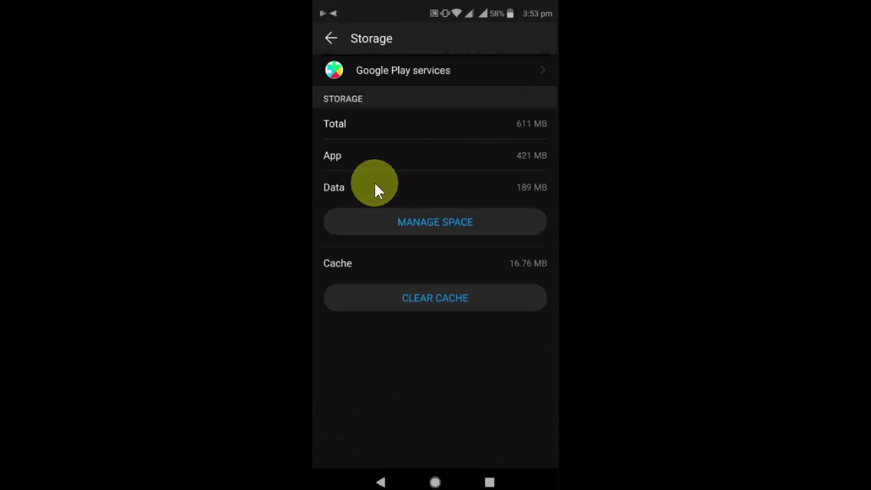
# Step: Clear Google Play services' 16.76 MB cache, then back out to the home screen
pyautogui.click(441, 297)
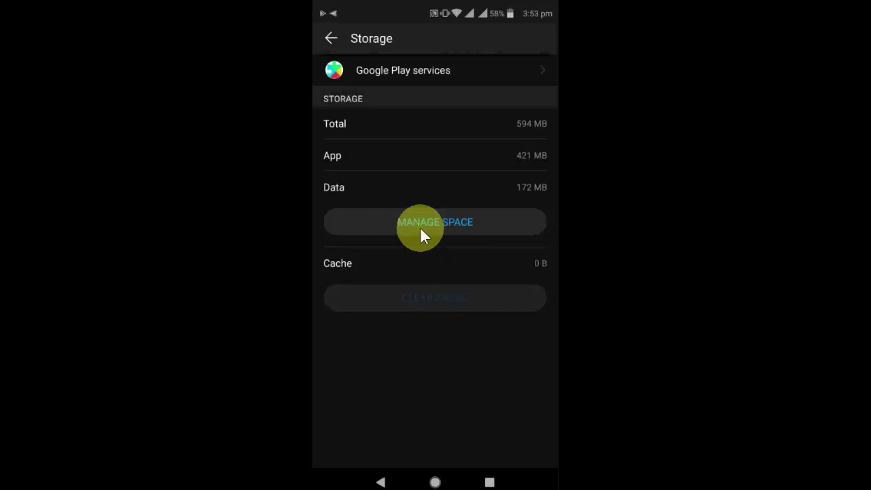
pyautogui.rightClick(450, 227)
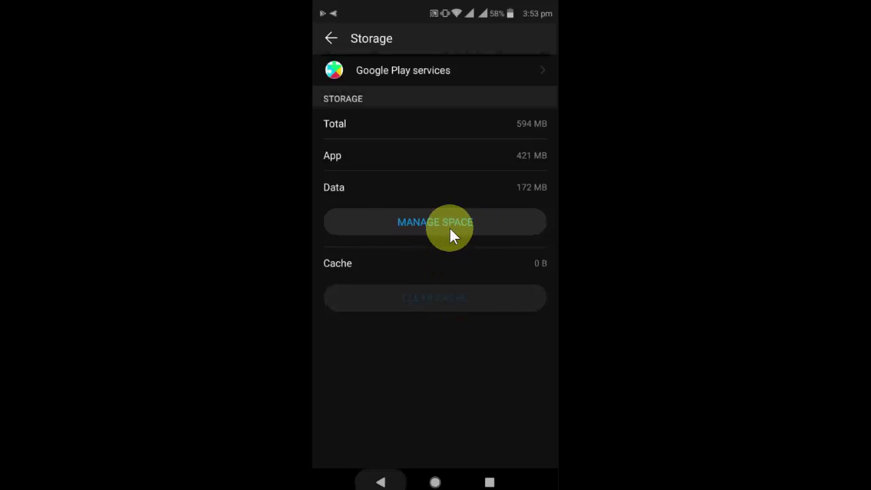
pyautogui.rightClick(449, 226)
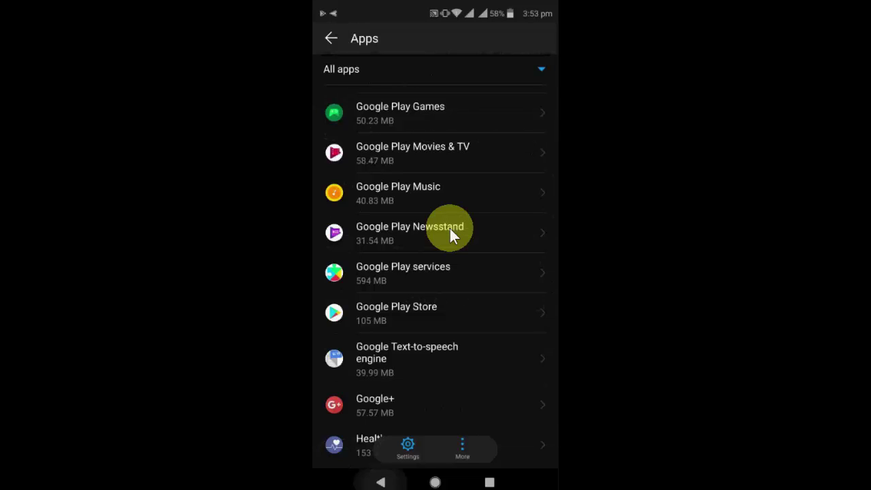
pyautogui.rightClick(450, 229)
pyautogui.rightClick(450, 229)
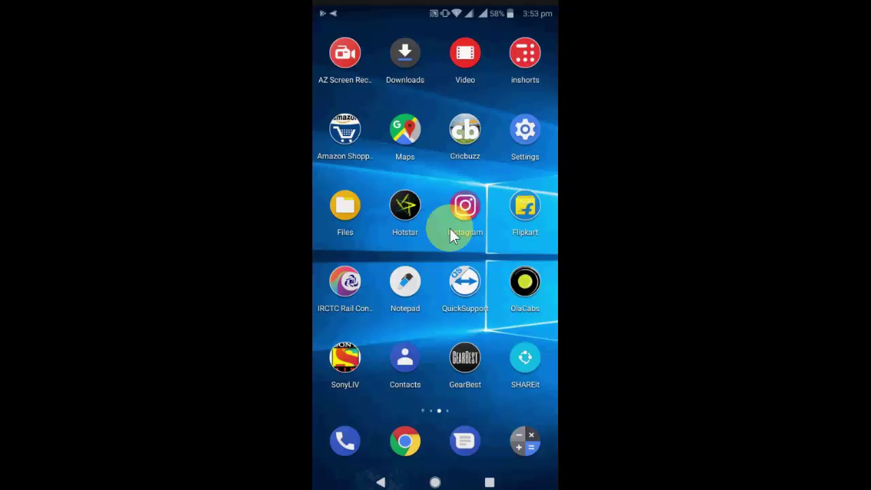